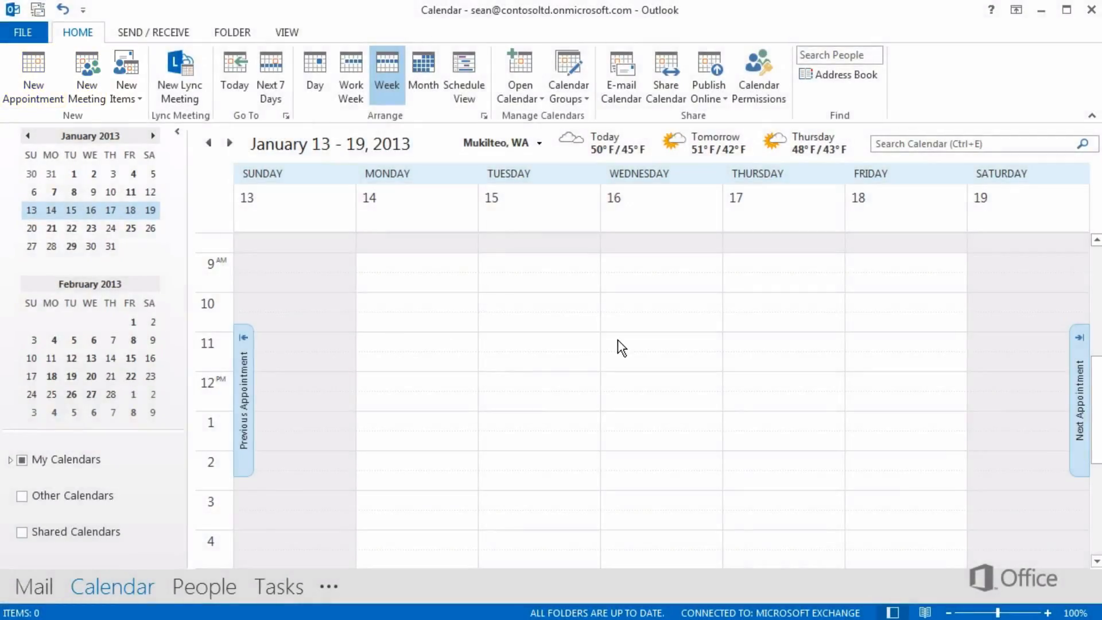
- Create an appointment for Wednesday, January 16, 11:00 AM to 12:00 PM, with subject "Review Fabrikam presentation" and location "My office"
left_click(618, 339)
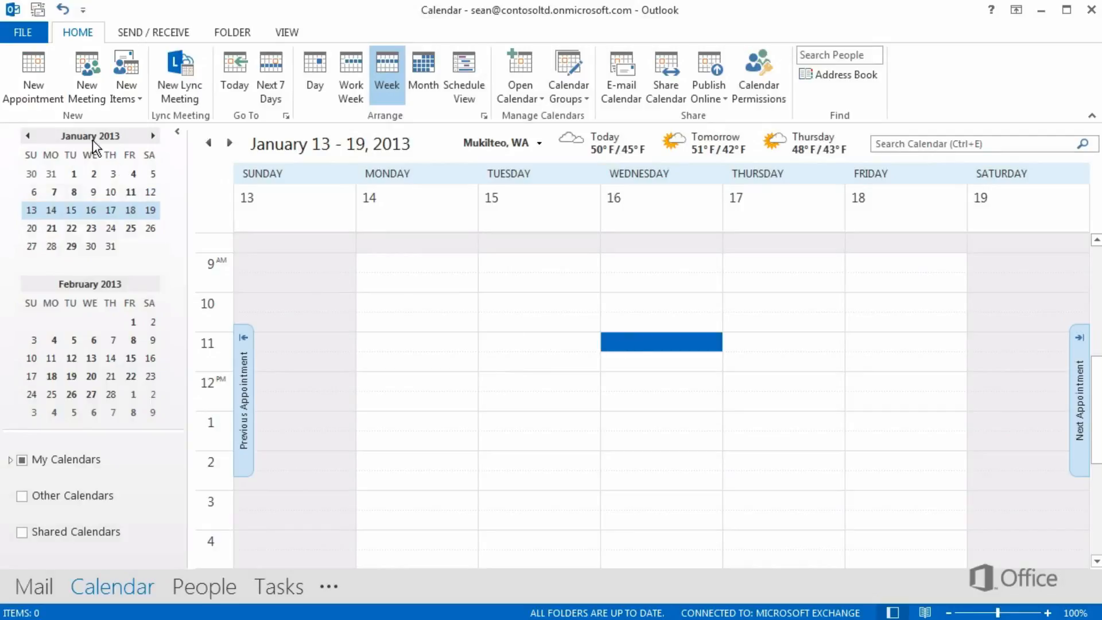
left_click(44, 64)
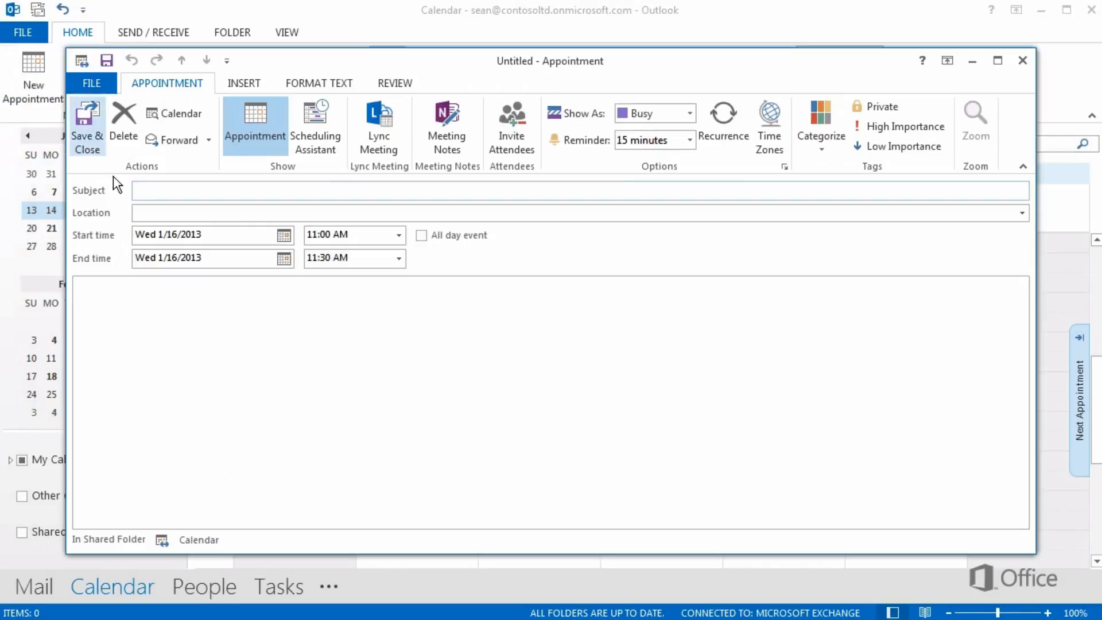
type("Review Fabrikam presentation")
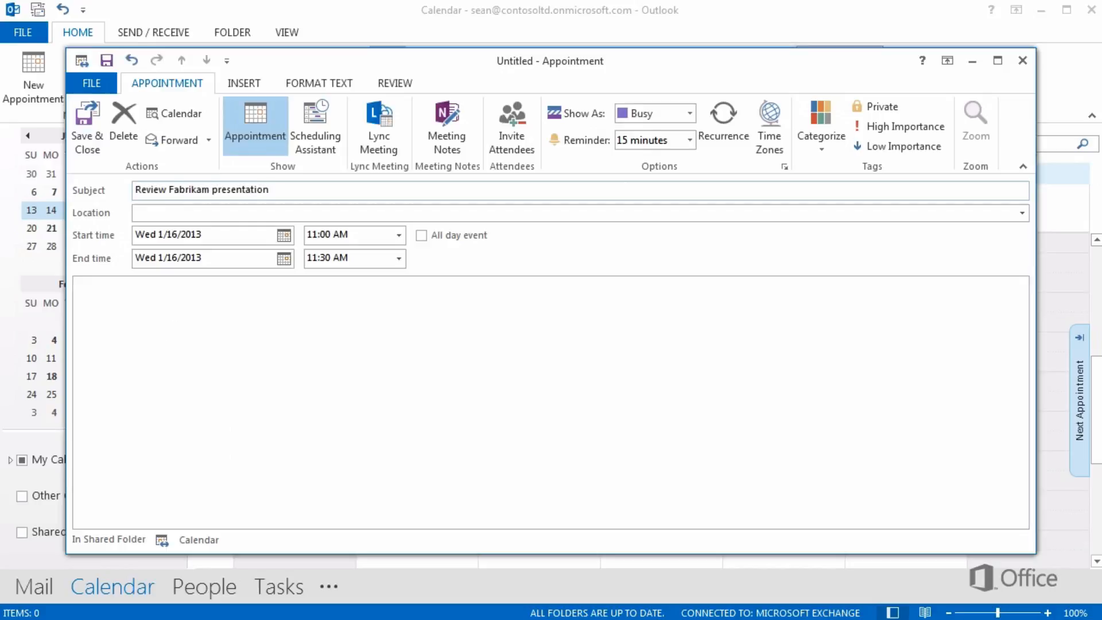
key("Tab")
type("My office")
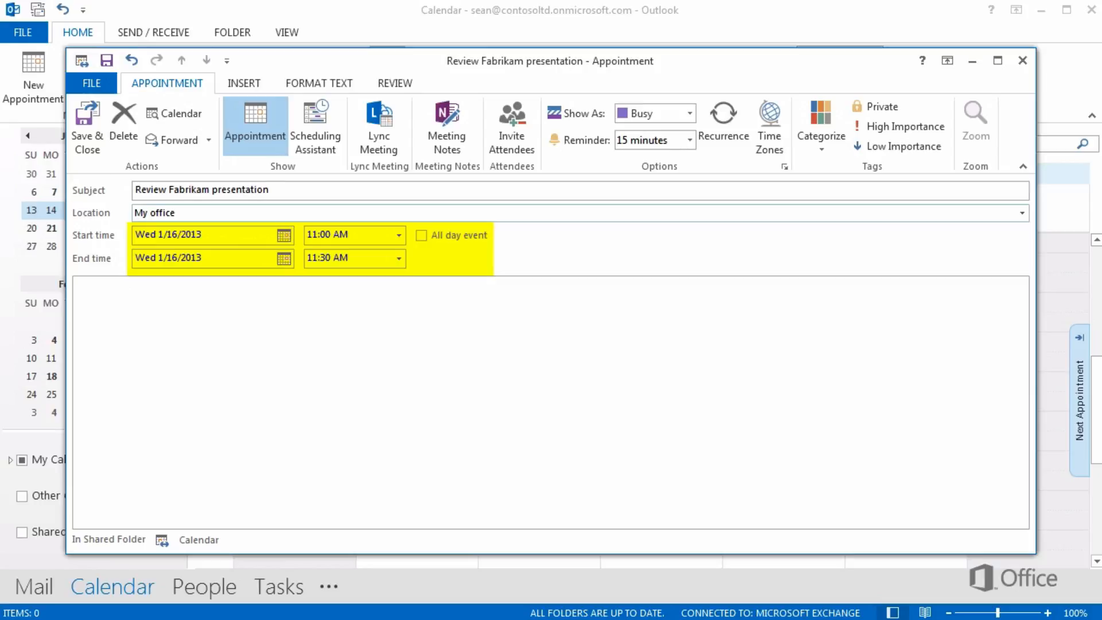
left_click(399, 258)
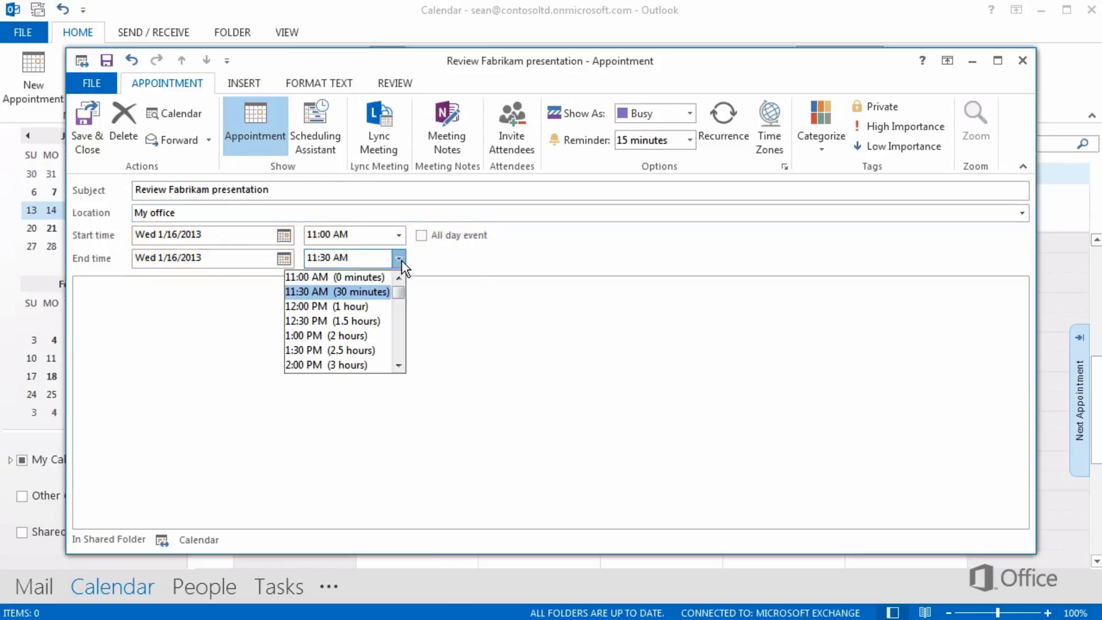
left_click(361, 303)
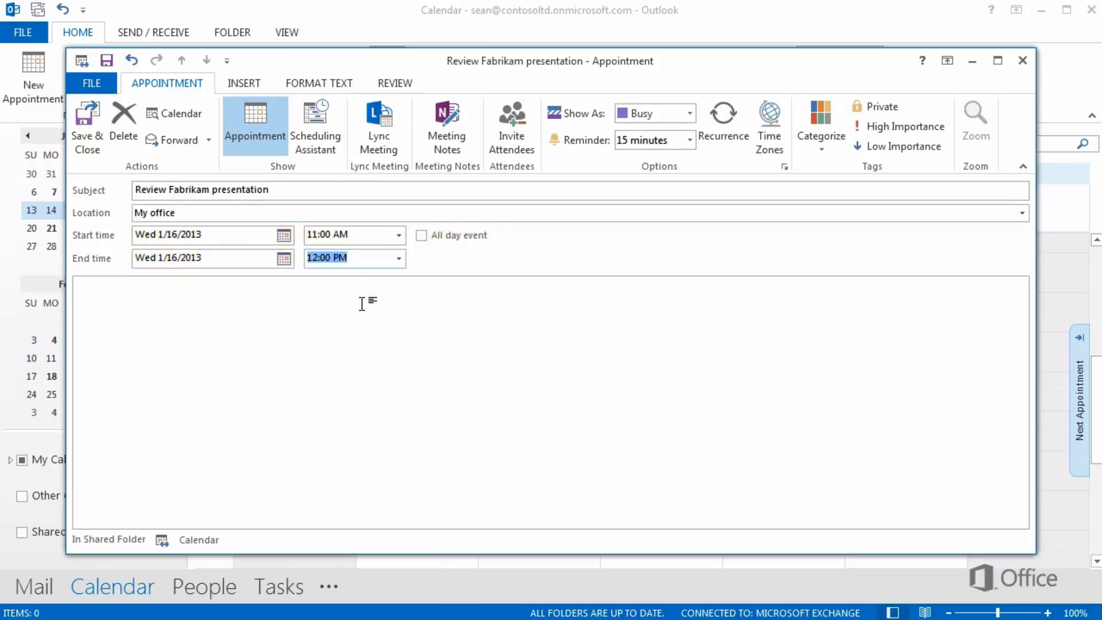
- Attach the file Fabrikam.pptx from My Documents to the body of the Review Fabrikam presentation appointment
left_click(163, 307)
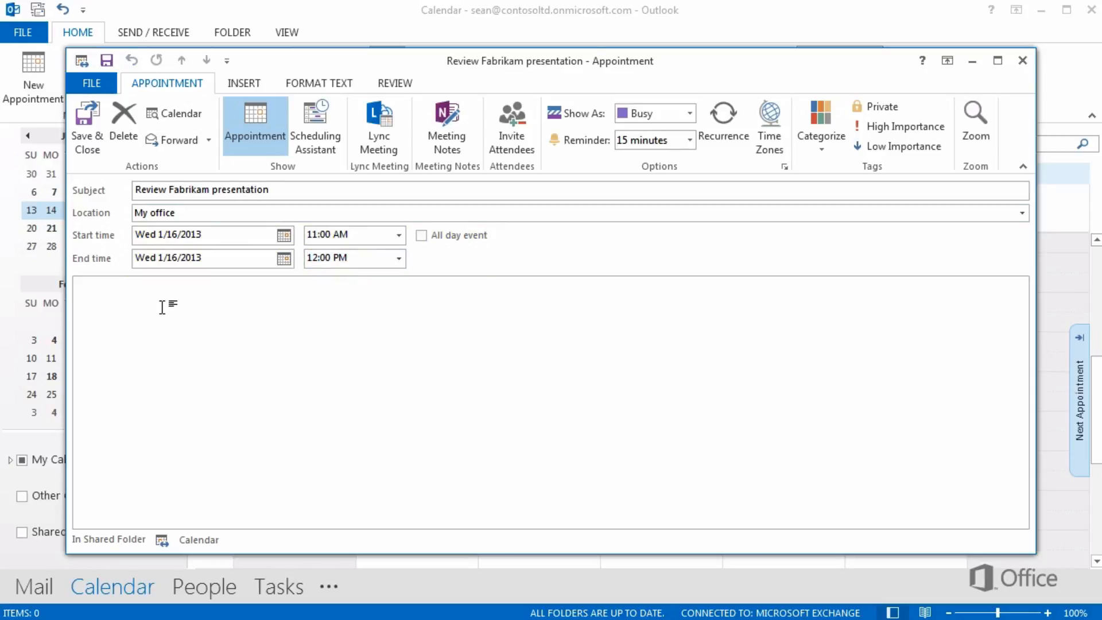
left_click(249, 85)
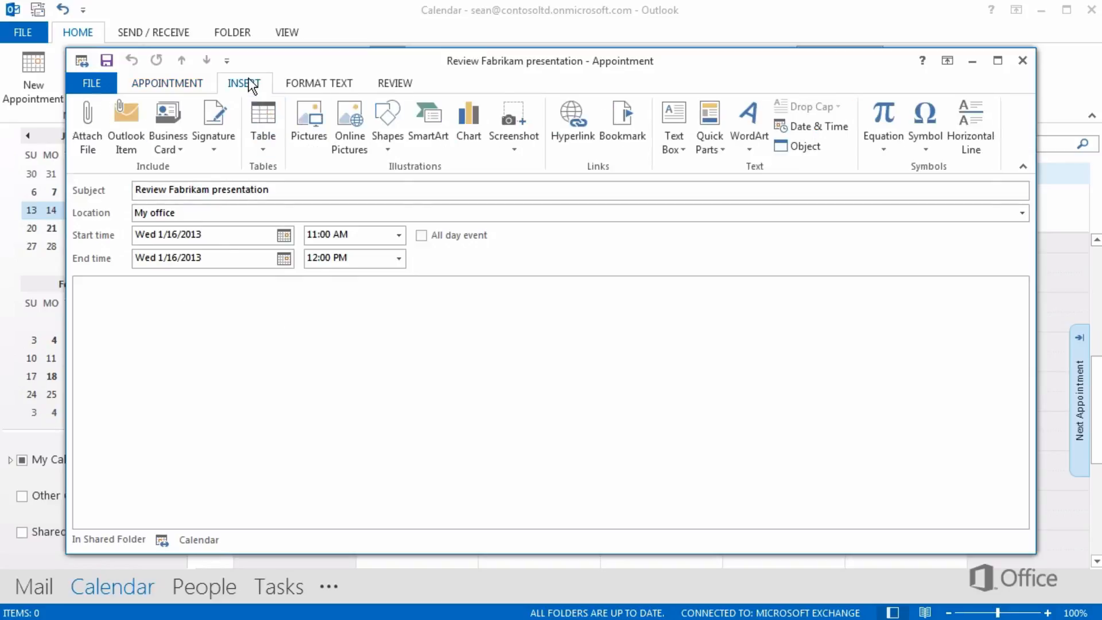
left_click(92, 115)
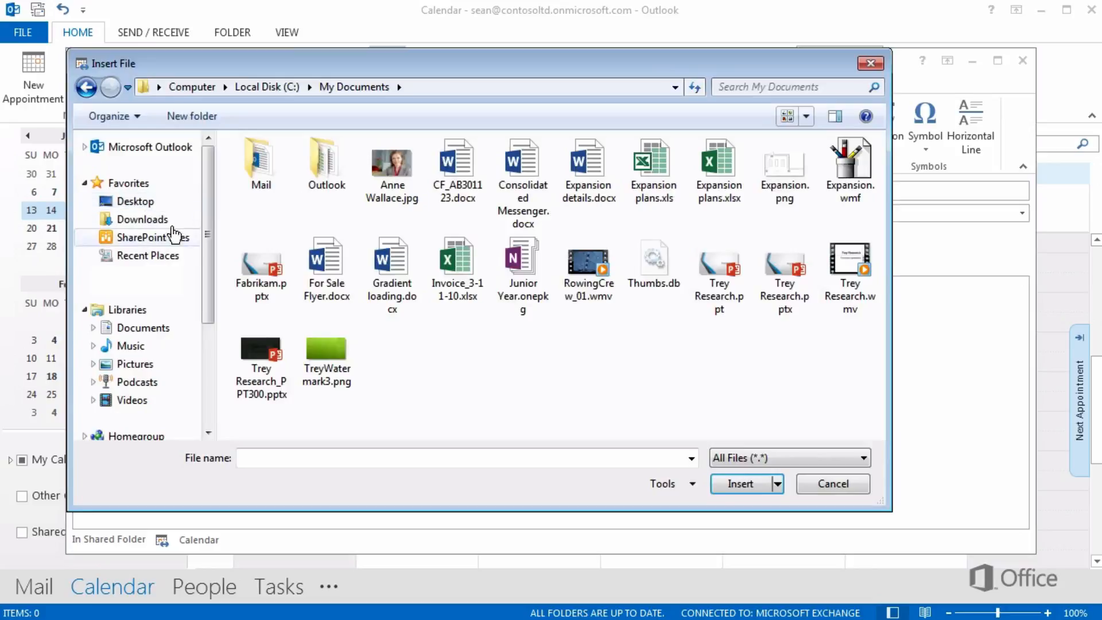
left_click(250, 258)
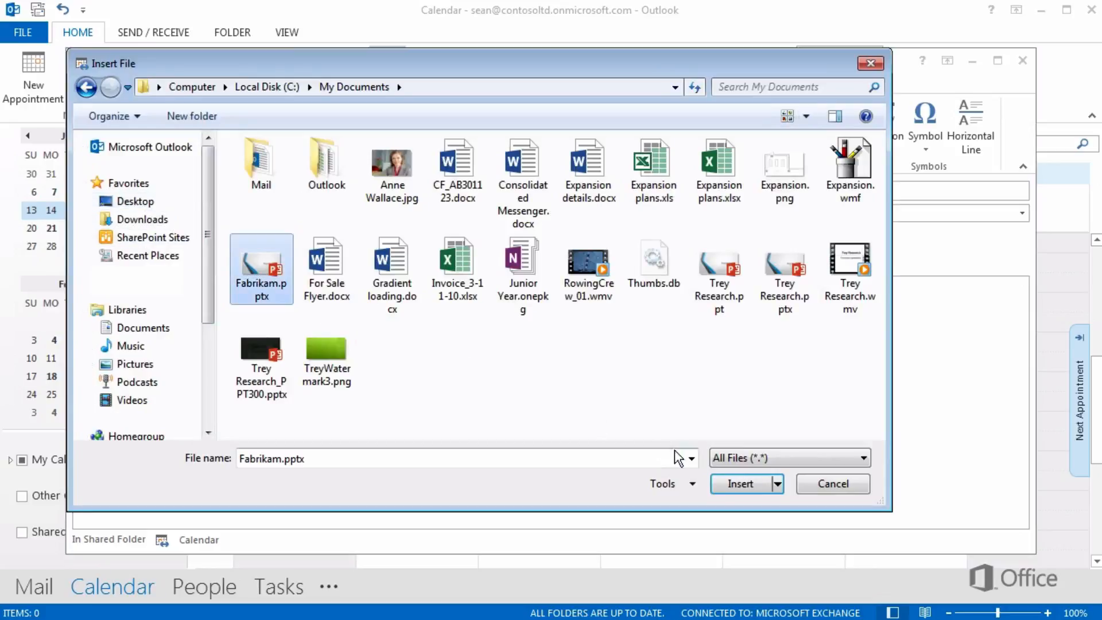
left_click(739, 483)
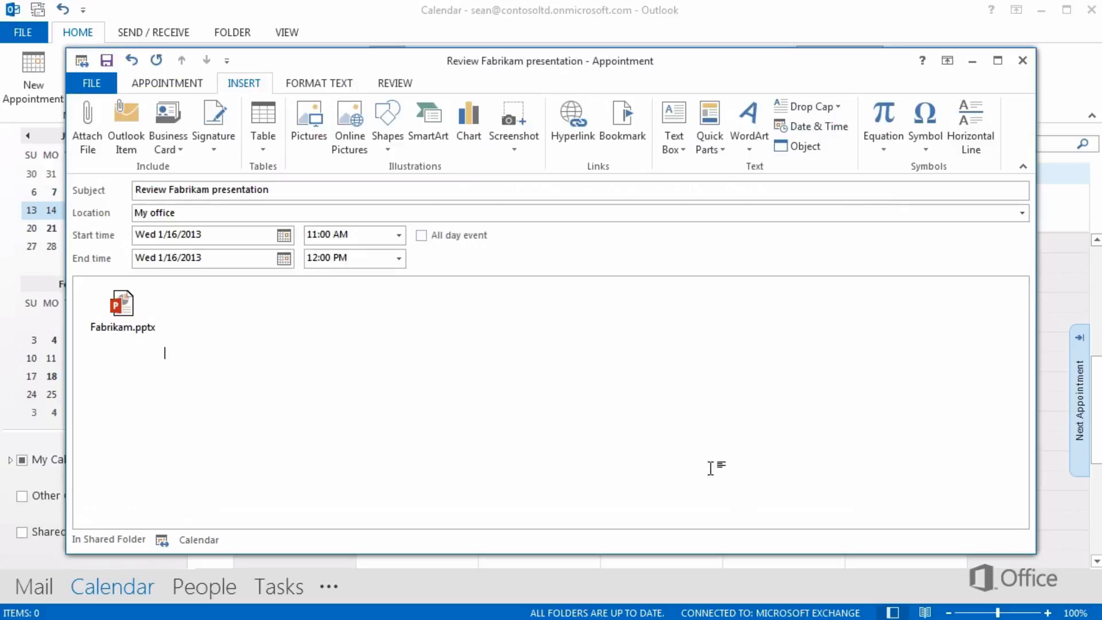
- Show the appointment time as Busy and set its reminder to 1 hour
left_click(195, 86)
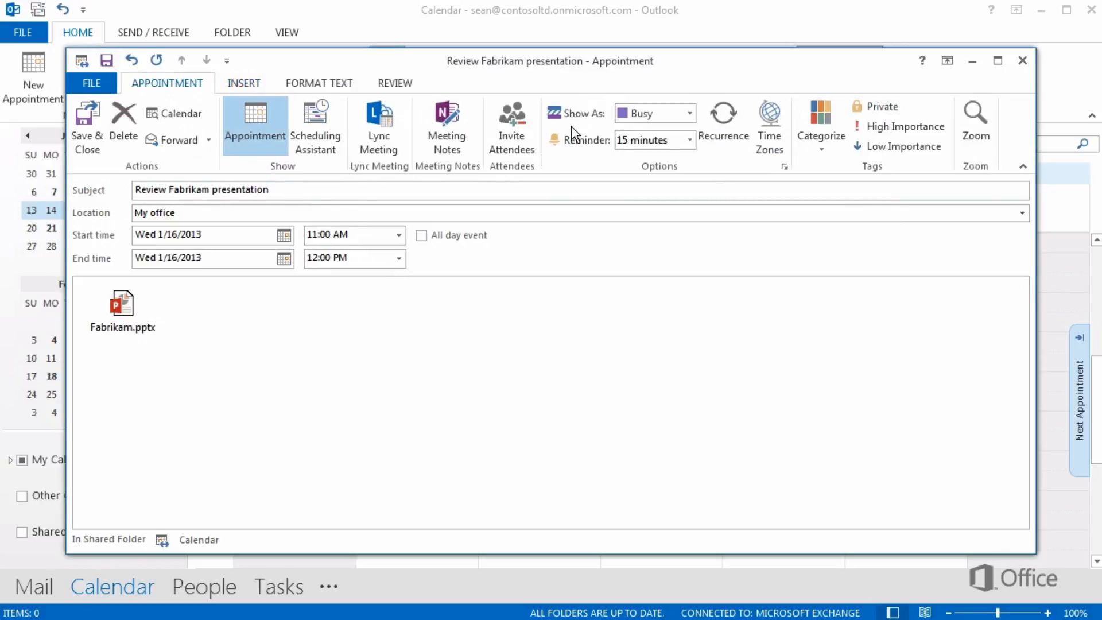
left_click(688, 111)
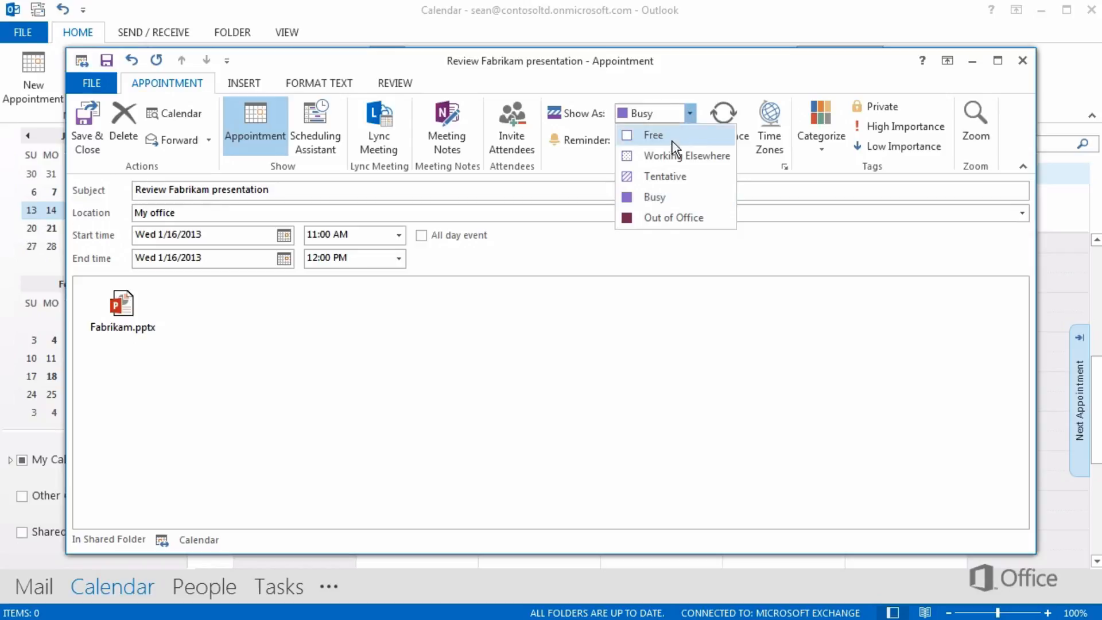
left_click(671, 196)
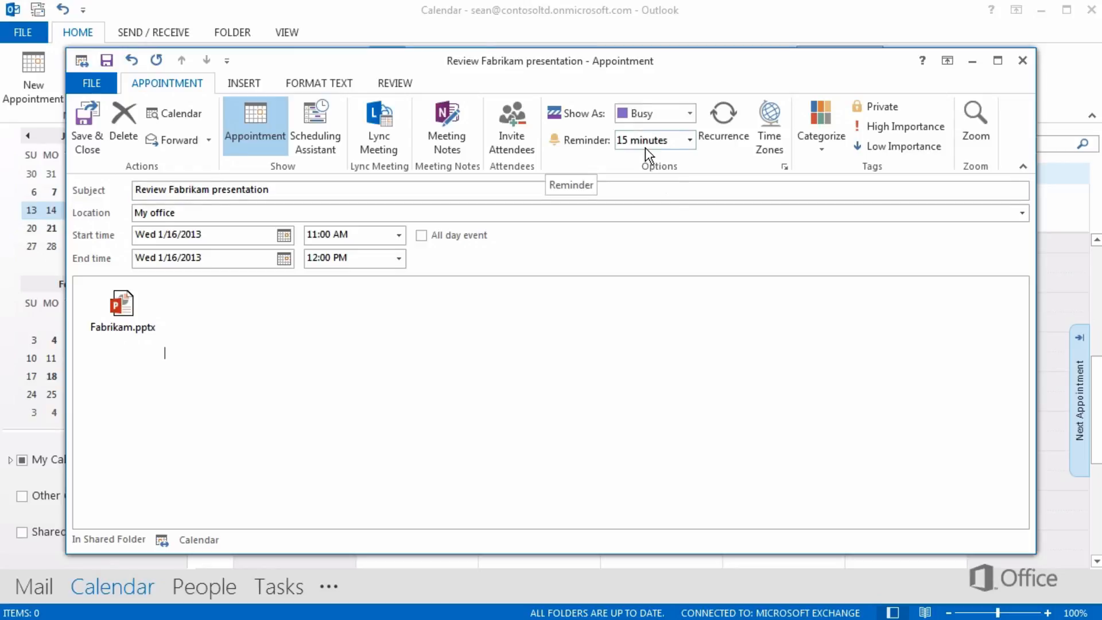
left_click(689, 140)
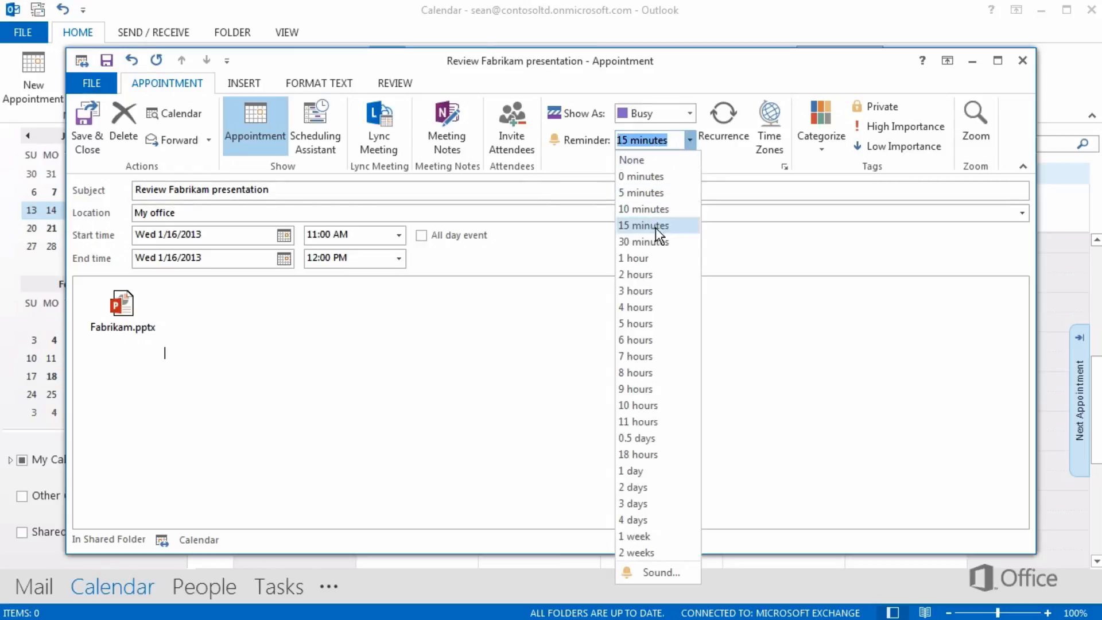
left_click(651, 257)
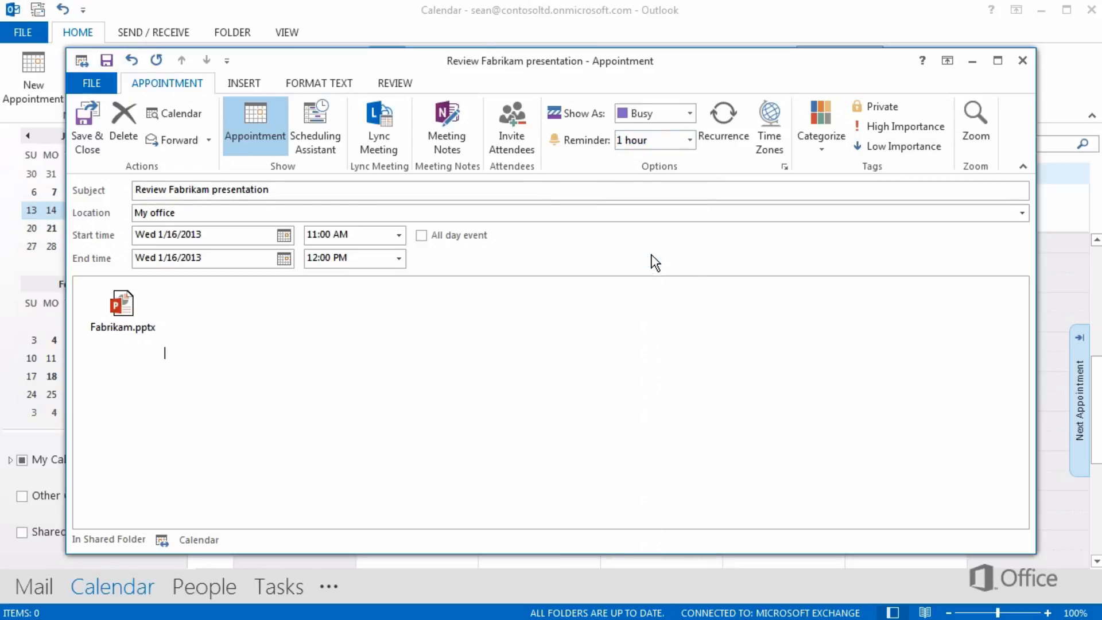
- Assign the "Work alone" category to the appointment, and save and close it
left_click(821, 117)
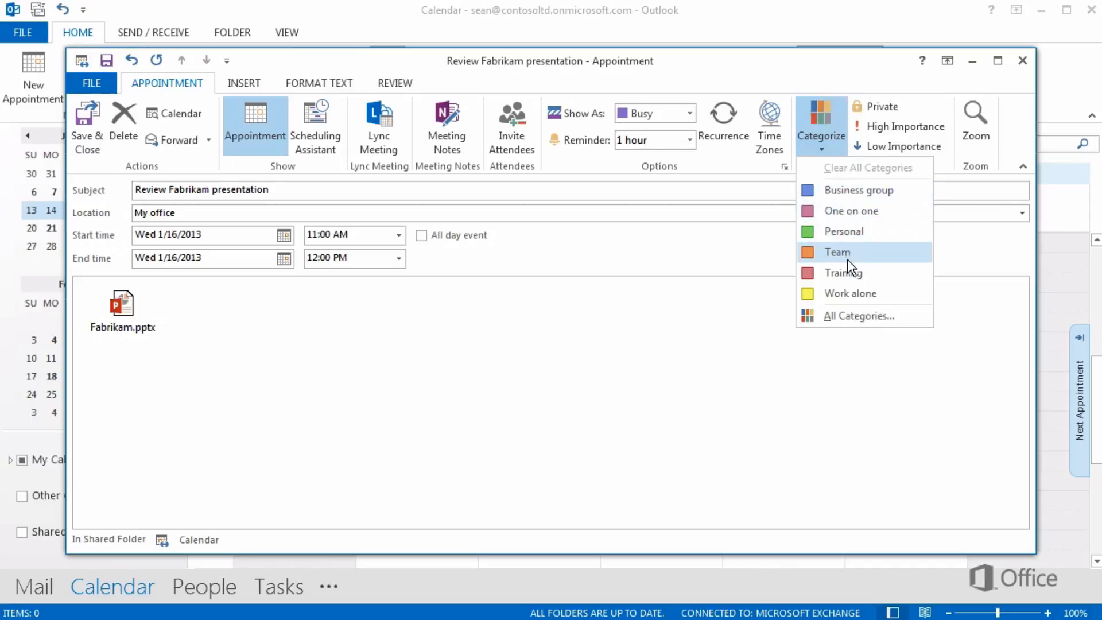
left_click(848, 296)
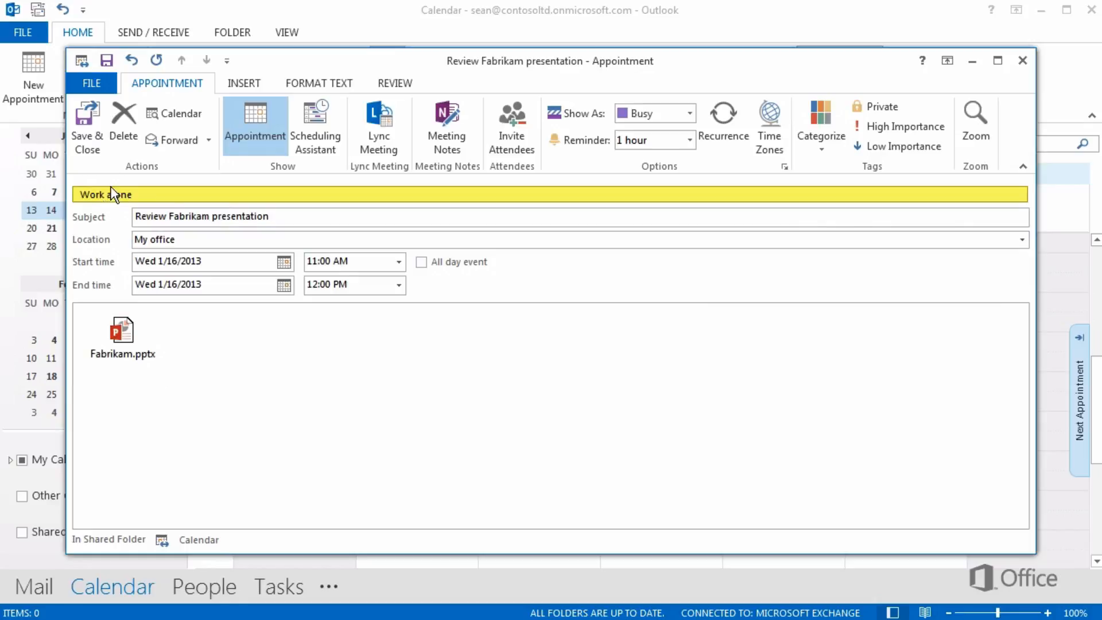
left_click(91, 118)
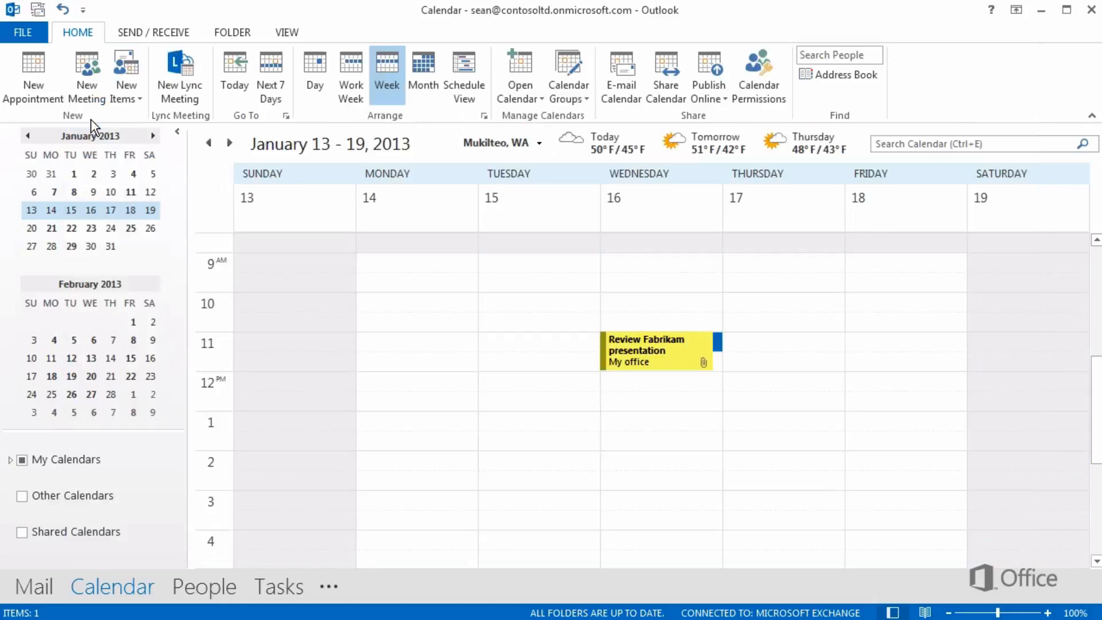
- Extend the Review Fabrikam presentation appointment to end at 1:00 PM and move it to Tuesday, January 15, at 11:00 AM
left_click(648, 365)
left_click_drag(647, 370, 646, 395)
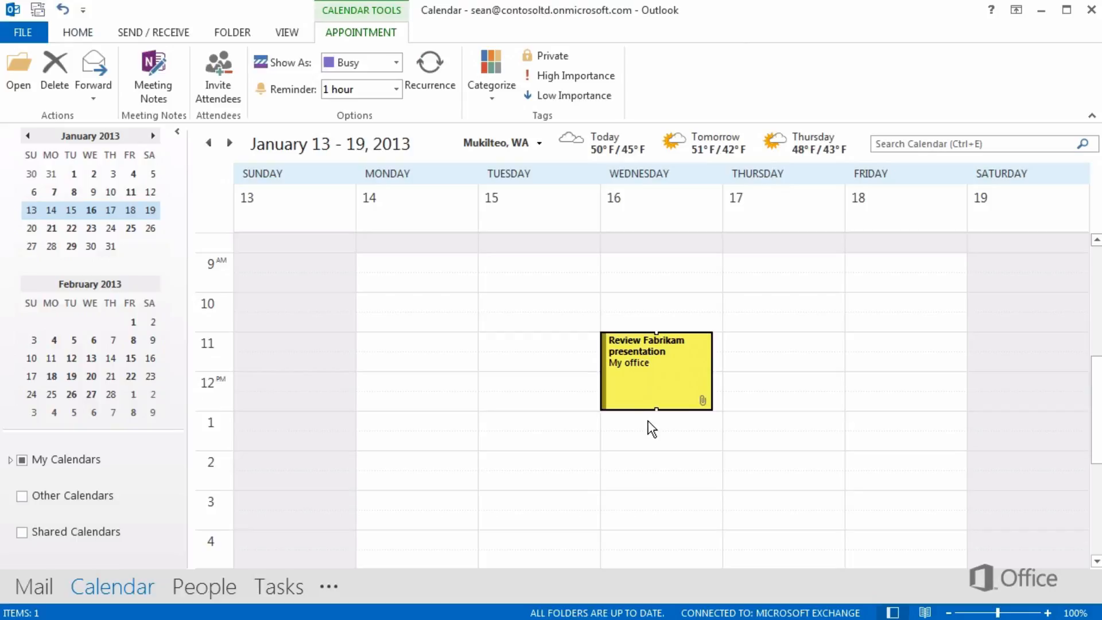
left_click_drag(660, 381, 594, 345)
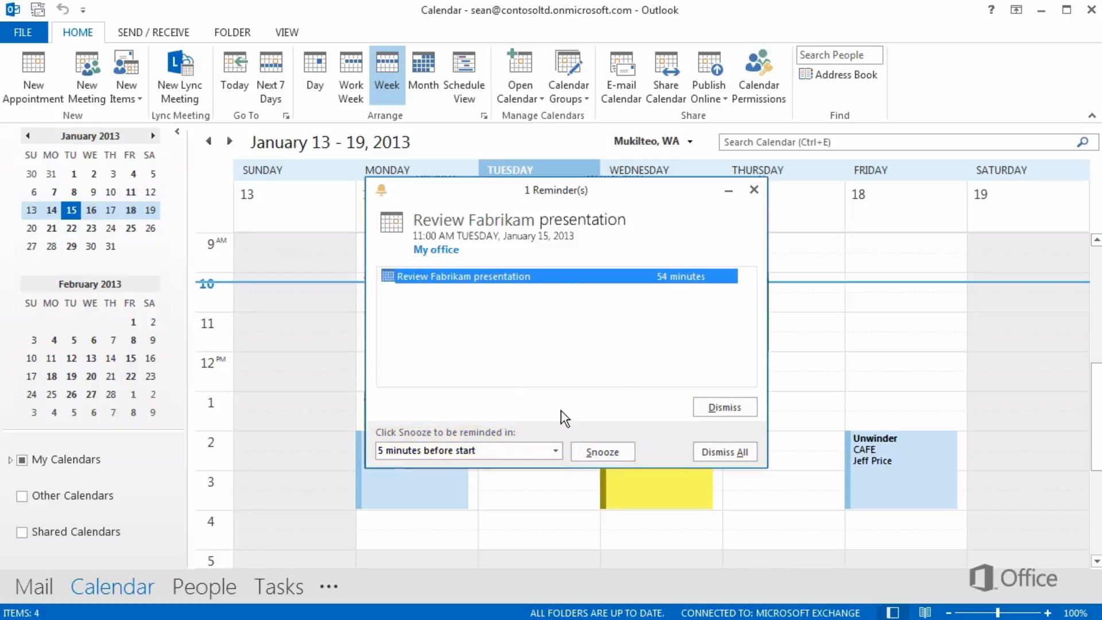
- Dismiss the reminder for the Review Fabrikam presentation appointment
left_click(715, 411)
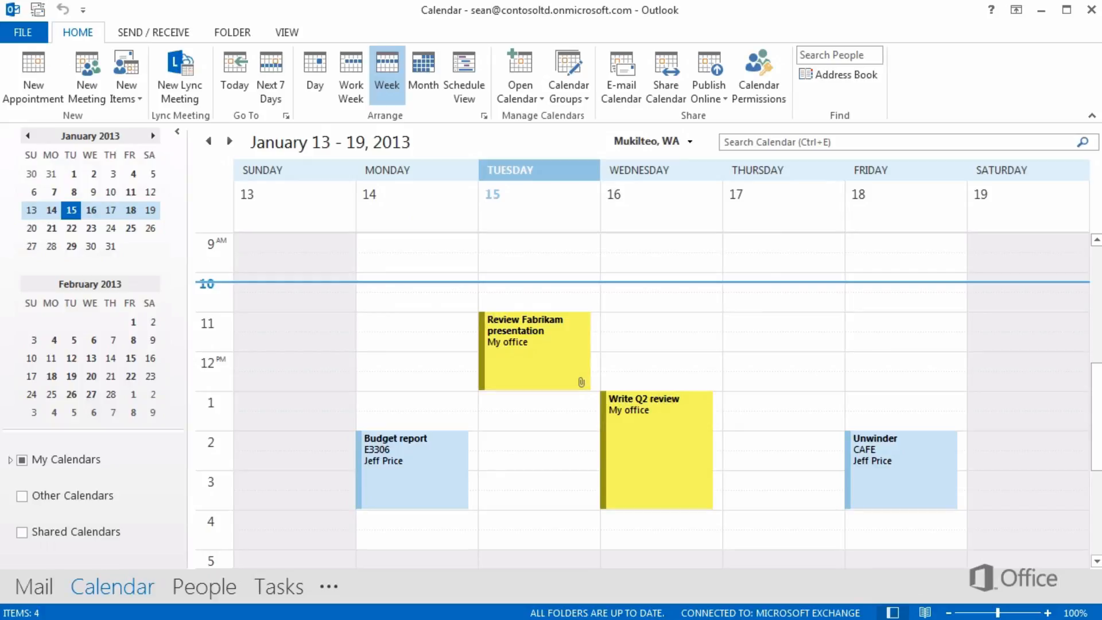
mouse_move(570, 351)
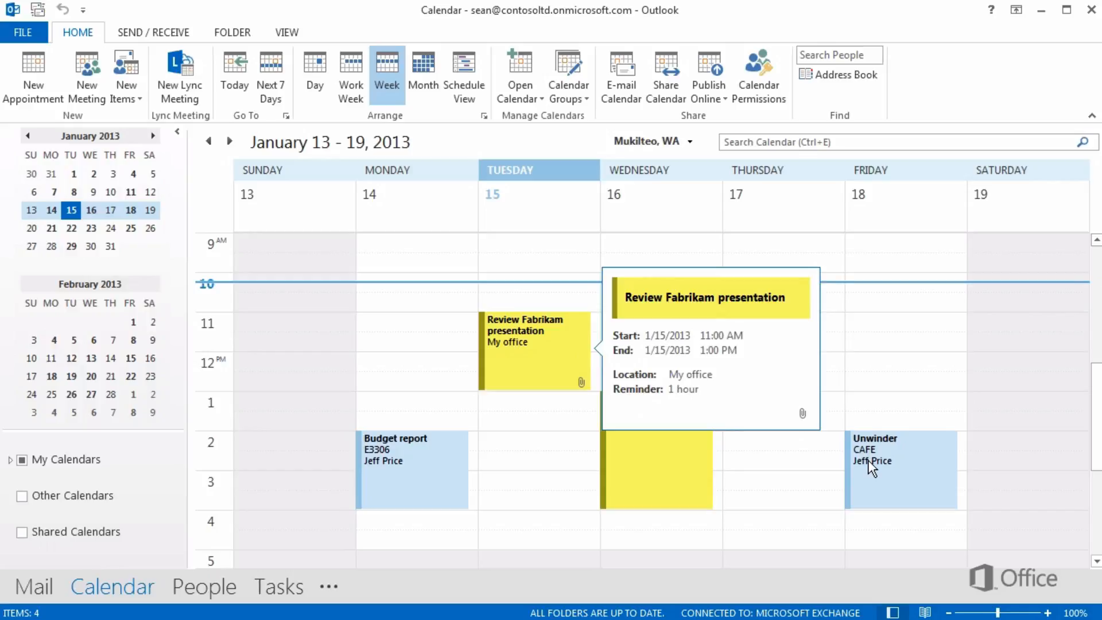
mouse_move(867, 460)
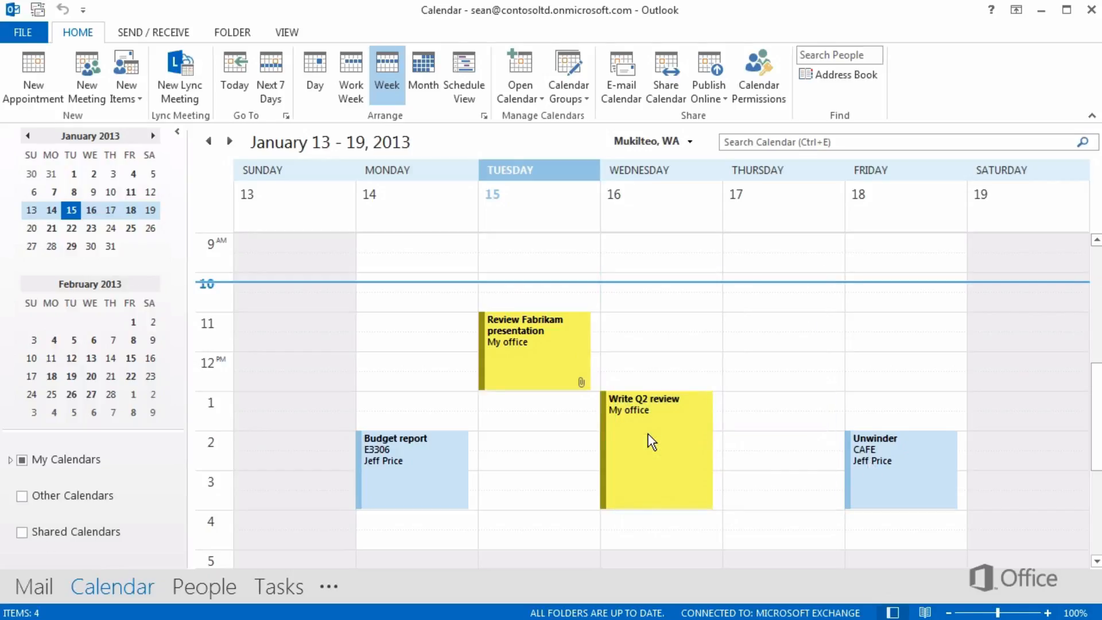
- Open the Write Q2 review appointment on Wednesday and paste the copied "Please review this:" insurance plan text into its body
right_click(650, 440)
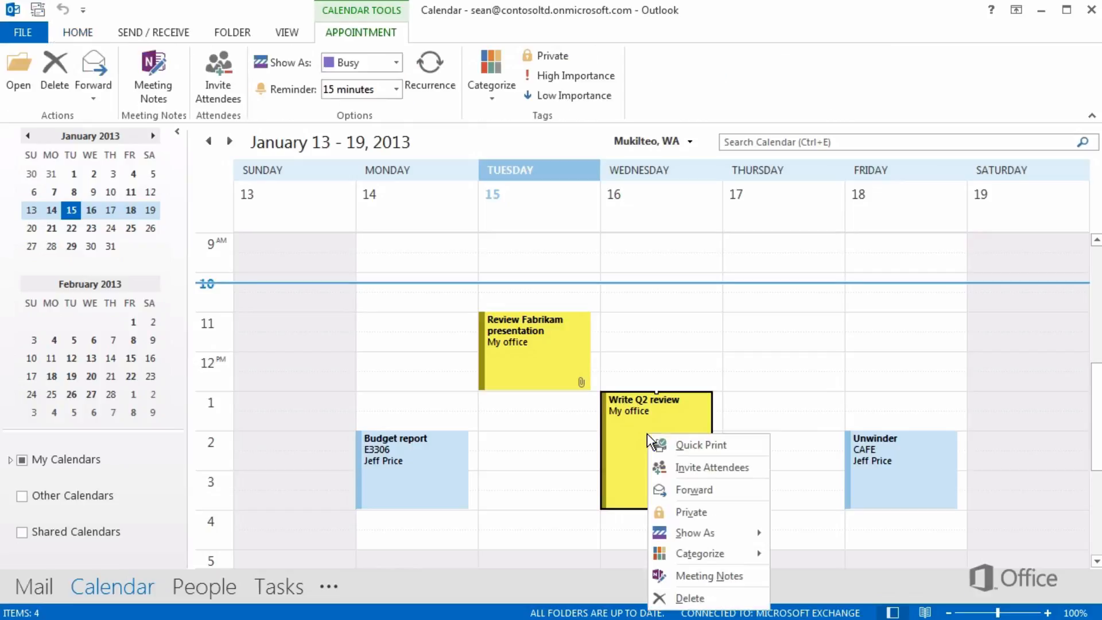
key("Escape")
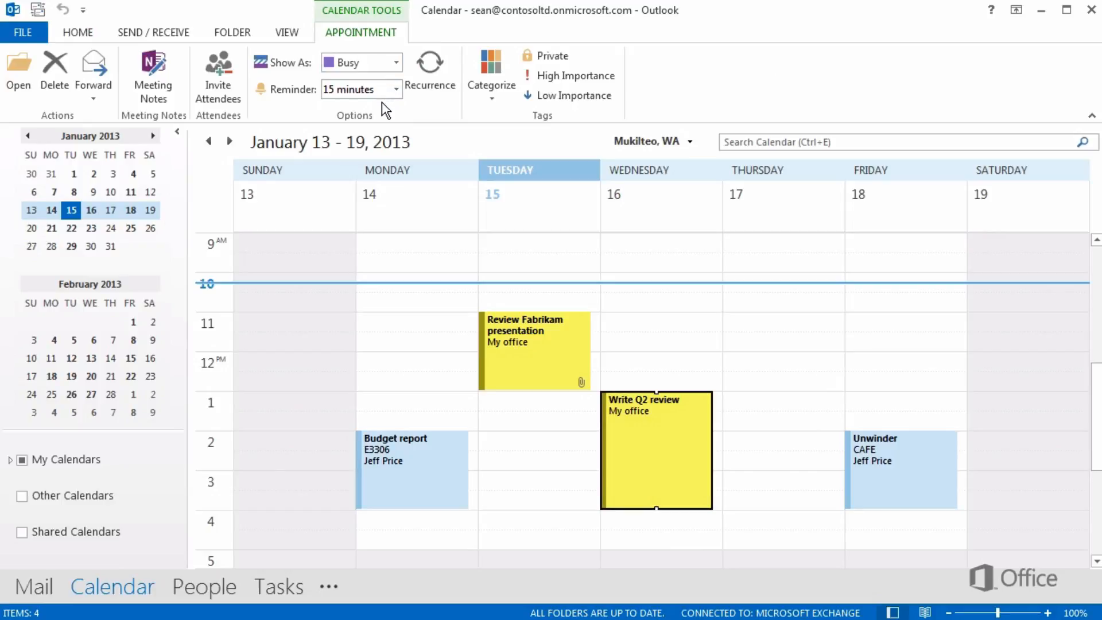
double_click(620, 439)
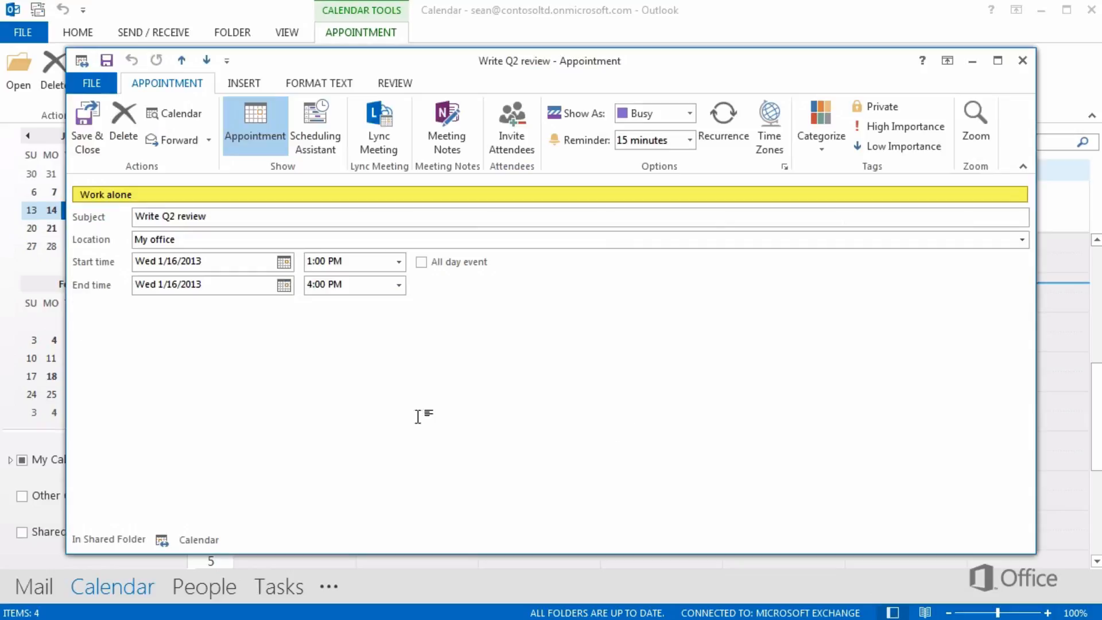
left_click(80, 330)
key("ctrl+v")
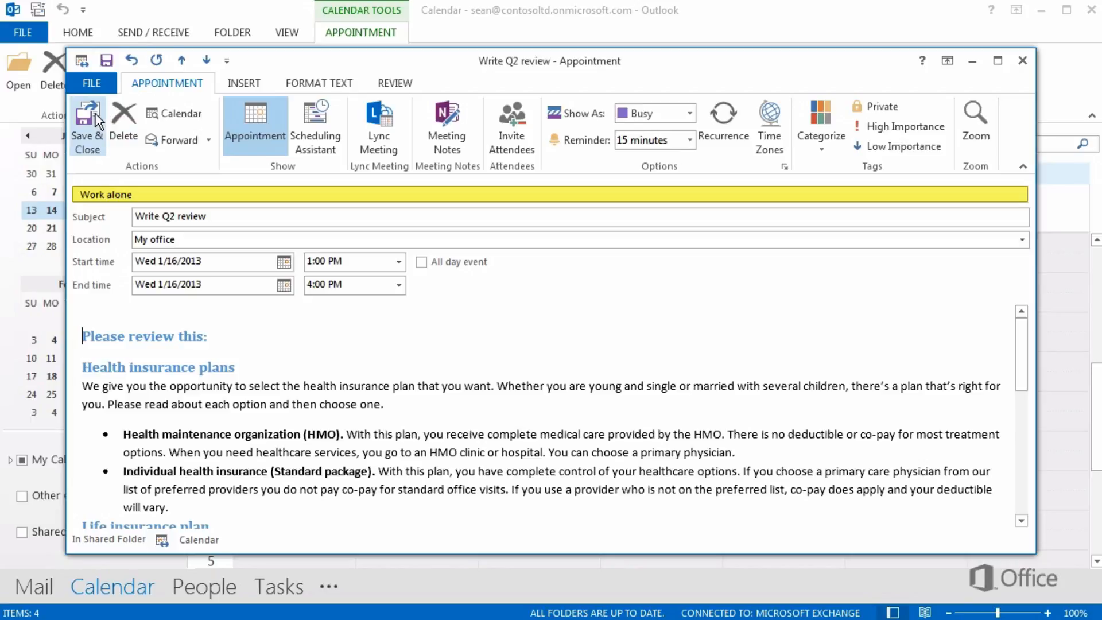
- Print the Write Q2 review appointment in Memo Style, and save and close it
left_click(92, 83)
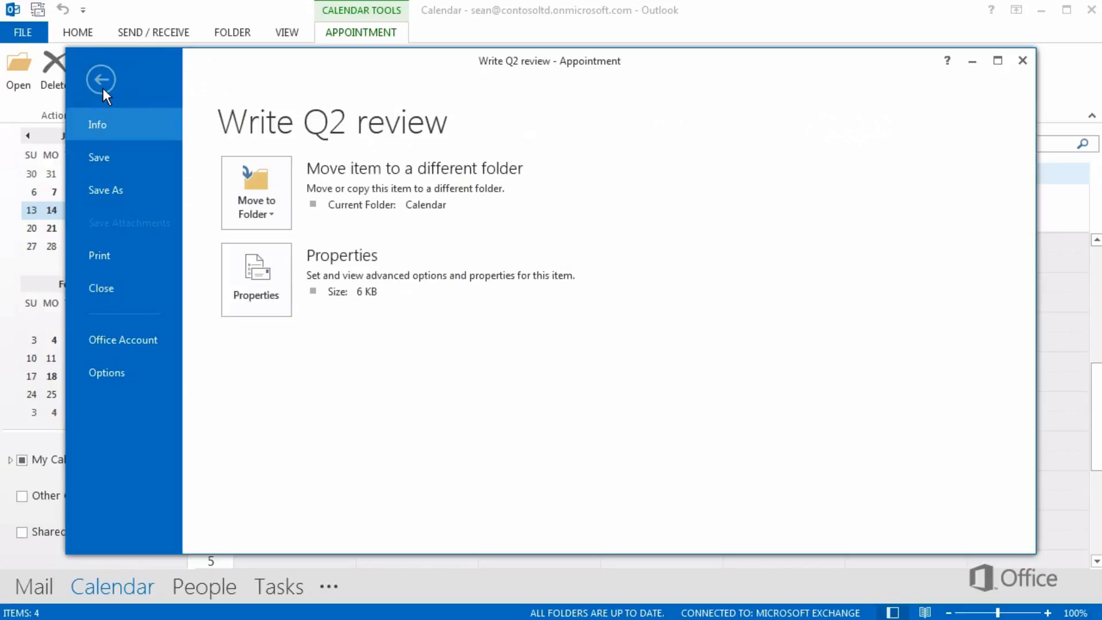
left_click(125, 250)
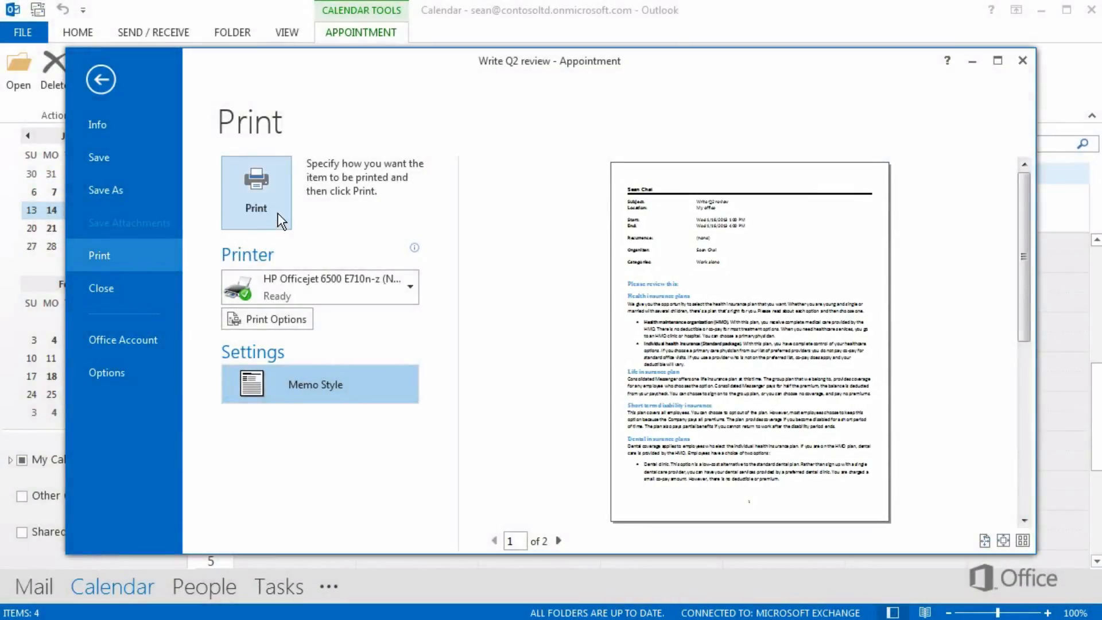
left_click(278, 211)
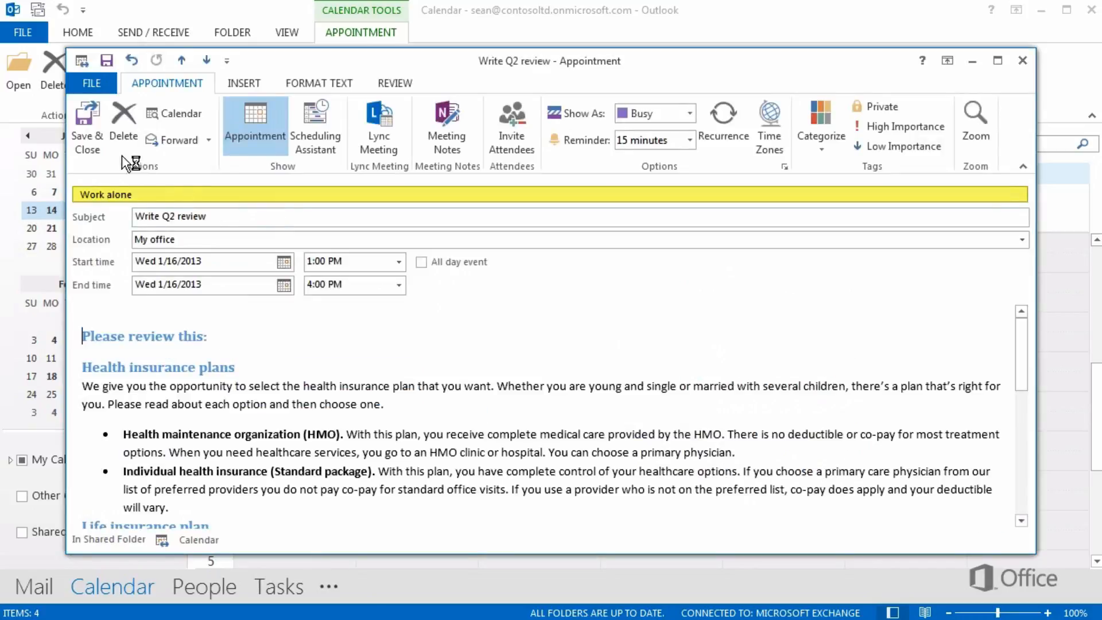
left_click(102, 128)
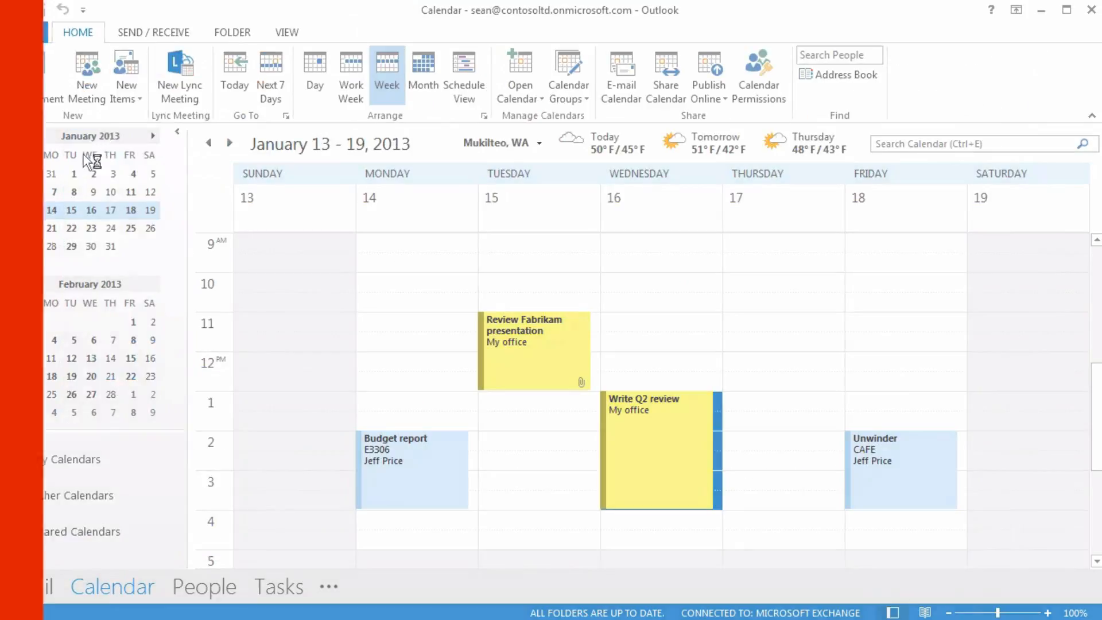